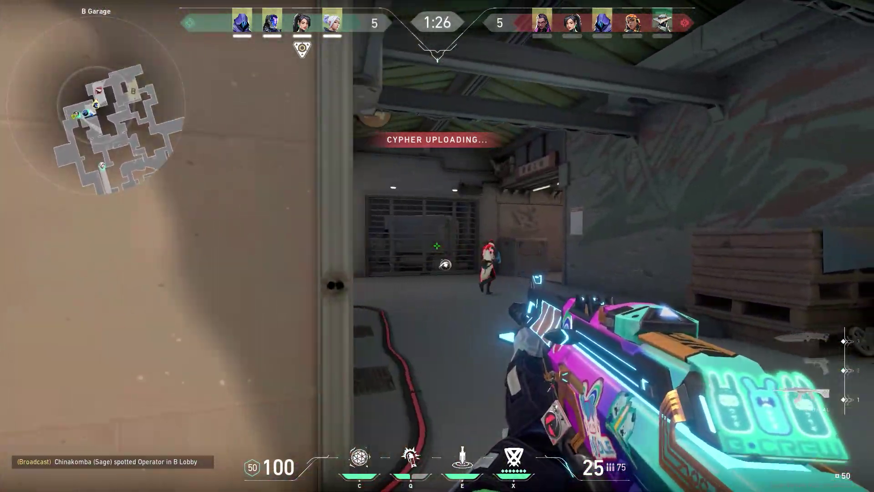
Step: Kill the B Garage enemy and fight through B Site, reloading and backing toward B Back
drag(438, 246, 437, 246)
key(3)
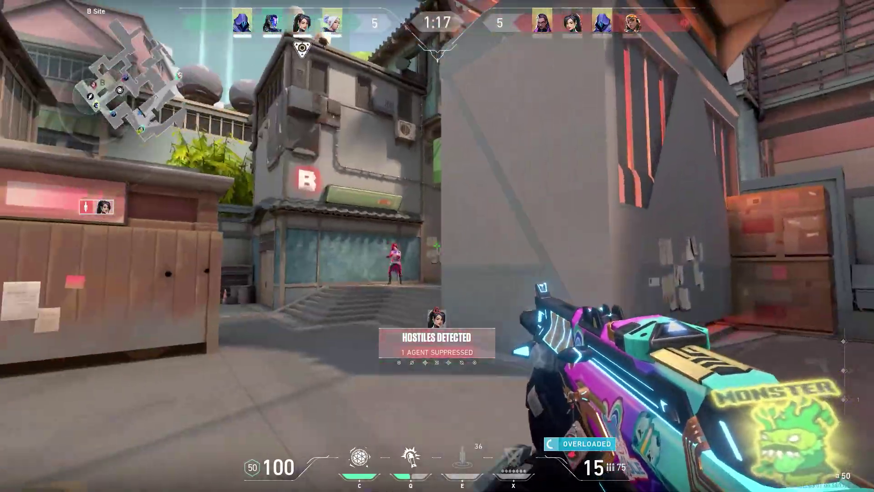
drag(437, 246, 437, 246)
key(r)
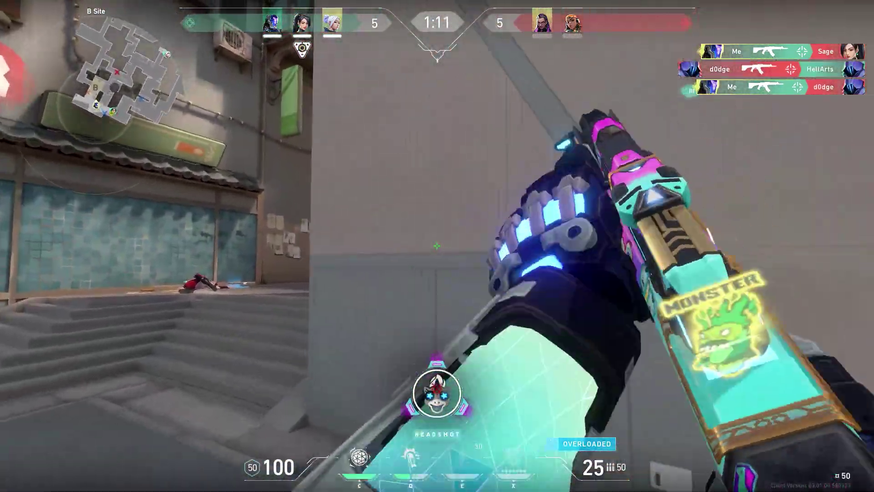
key(s)
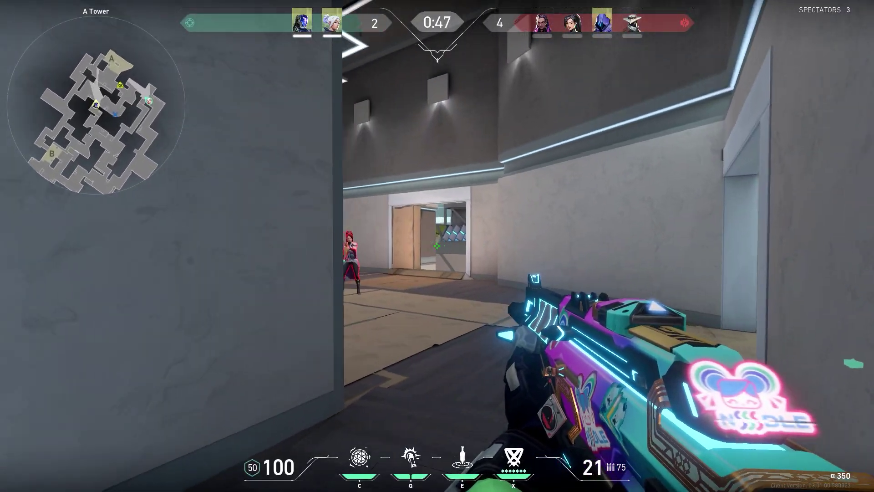
Step: Shoot the A Tower enemy, headshot the Sage, and take down the A site defenders
click(437, 246)
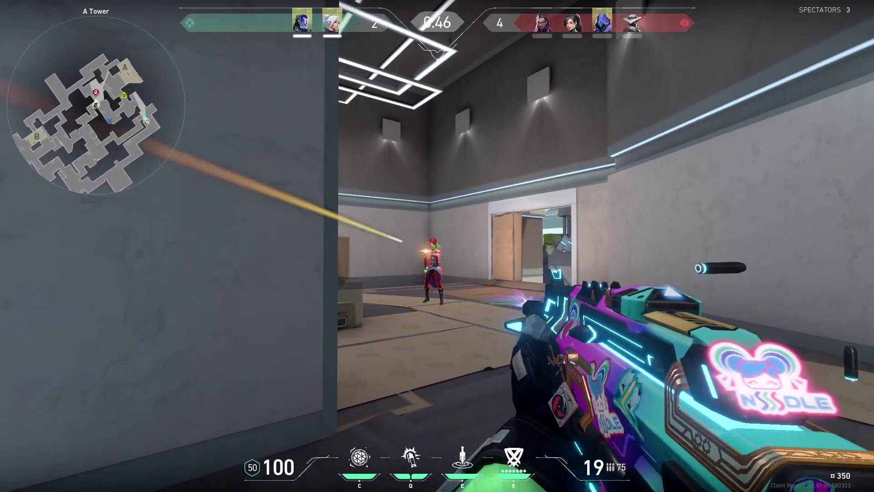
click(437, 246)
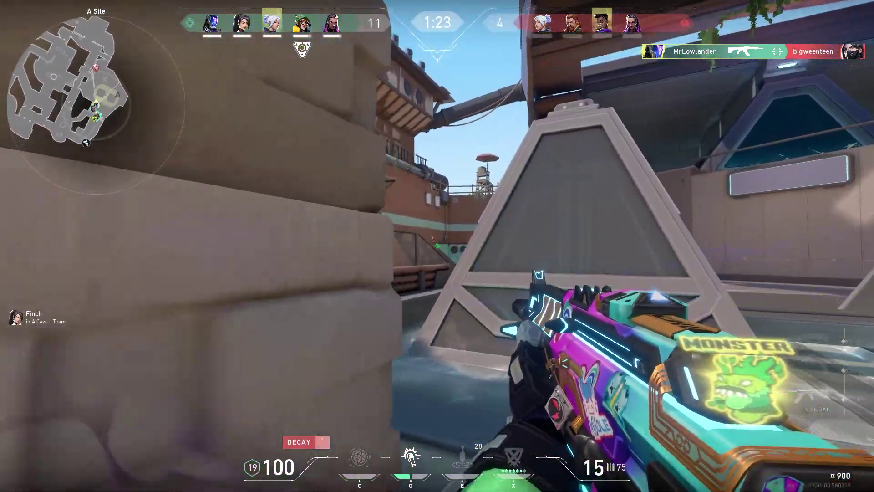
click(437, 246)
click(437, 246)
click(437, 246)
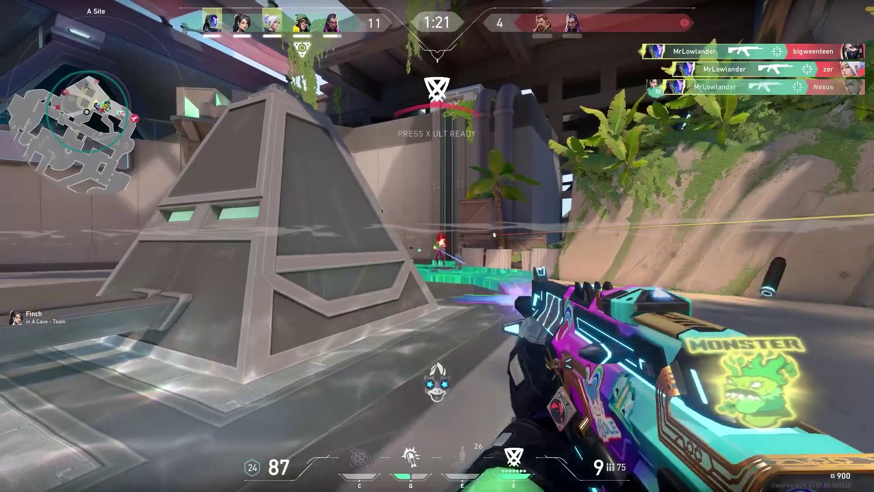
click(437, 246)
click(437, 246)
click(437, 246)
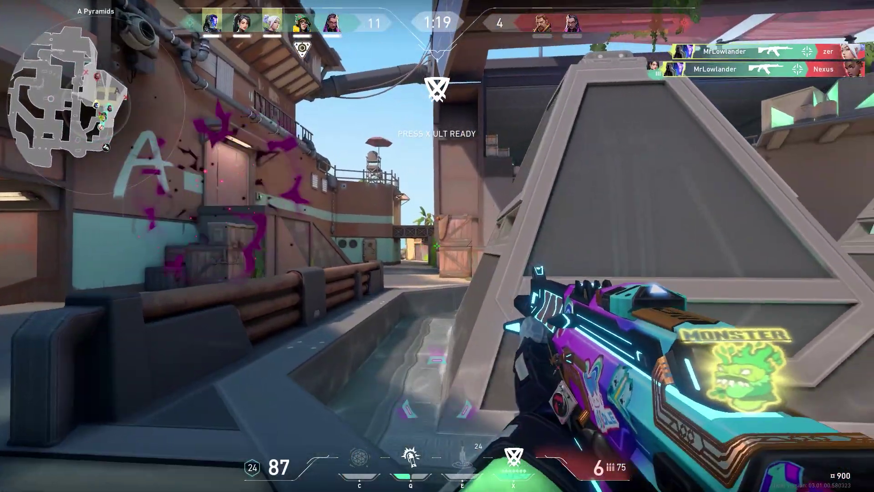
Step: Move down the A Site alley, reload, and kill the ledge enemy after the flash
key(w)
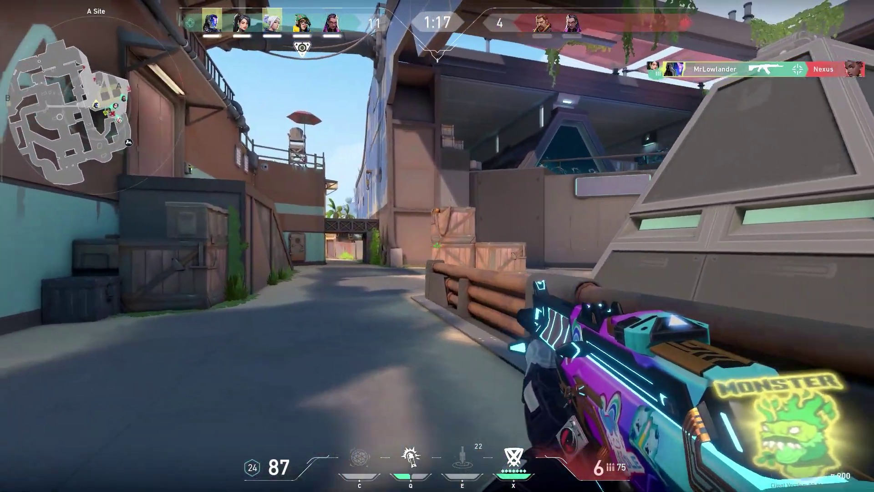
key(r)
key(w)
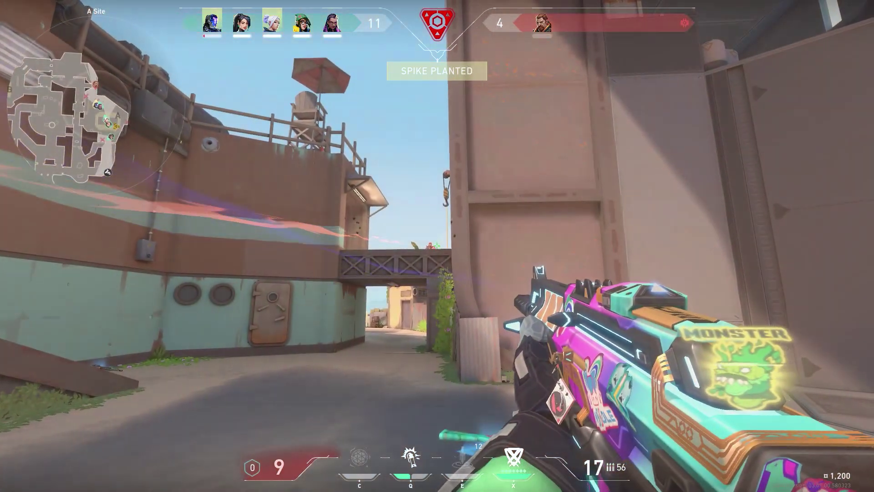
click(438, 246)
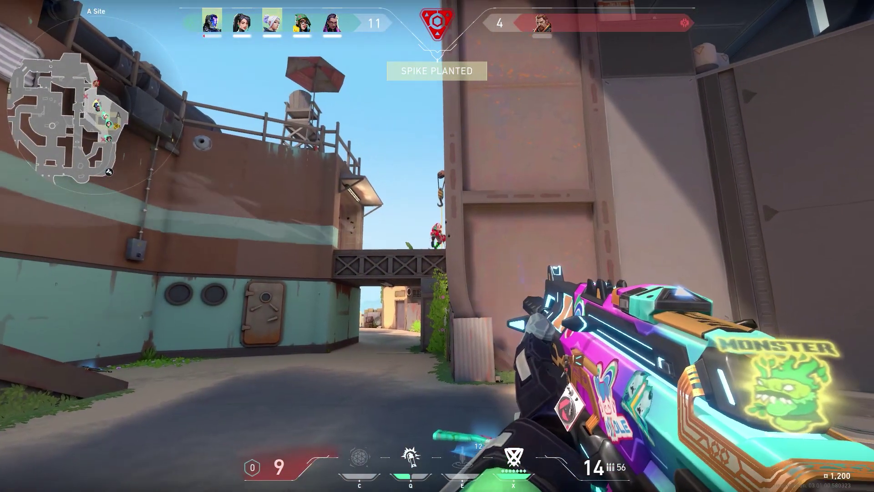
click(437, 246)
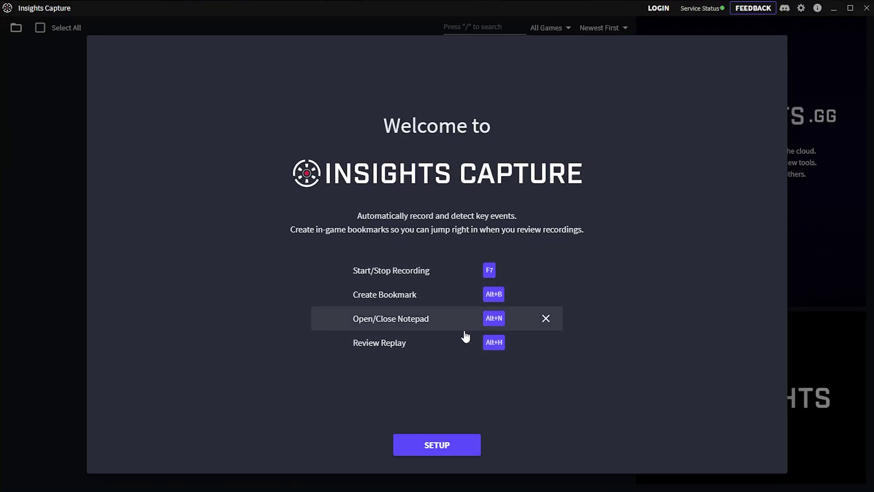
Step: Start setup, pick the High Quality 1080p 60fps preset, and expand the Advanced options
click(437, 446)
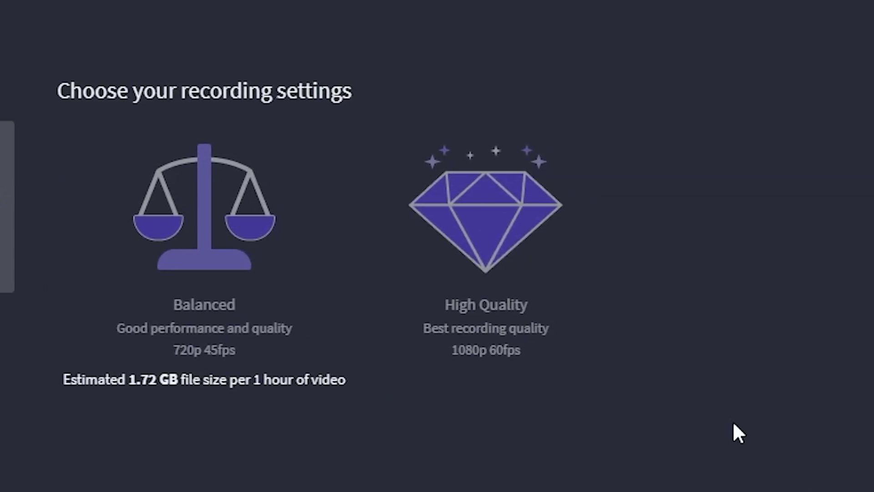
click(572, 236)
click(273, 335)
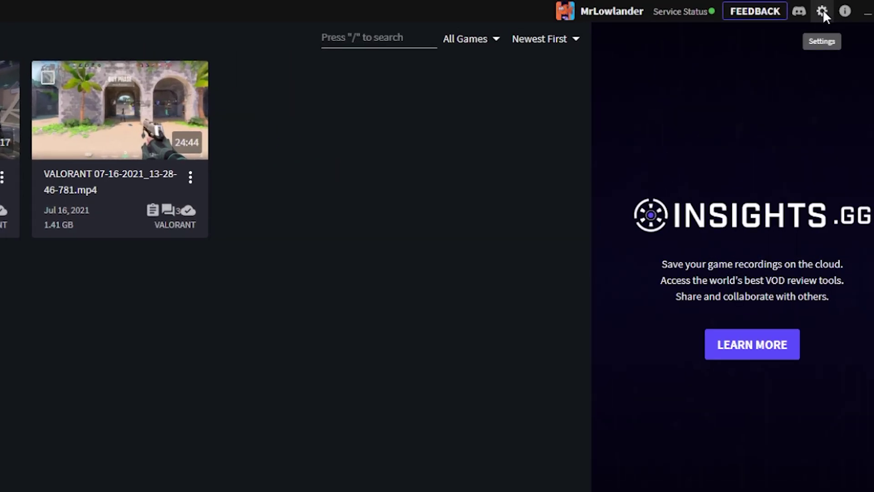
Step: Open the video encoder list in settings, check Task Manager usage, then kill the spike carrier
click(842, 7)
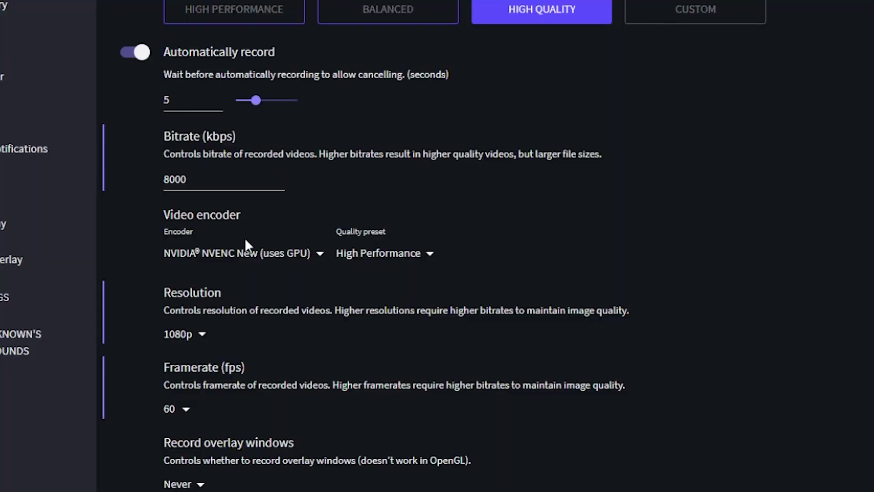
click(250, 251)
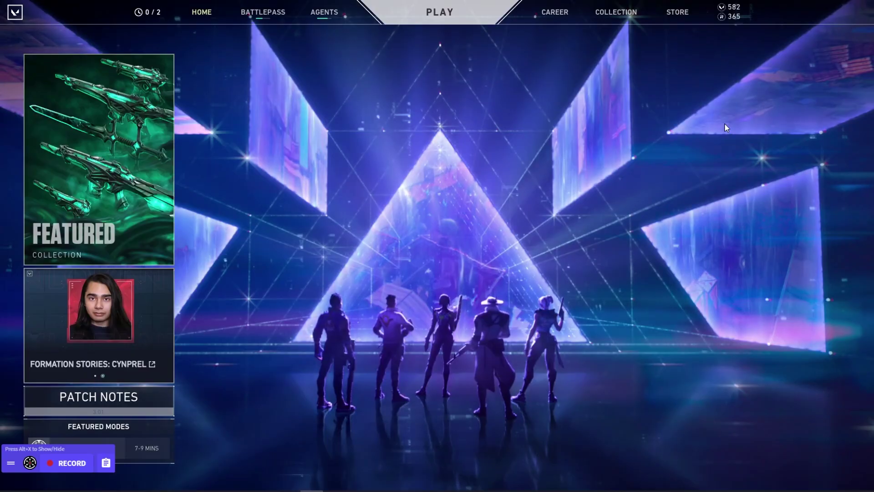
key(alt+Tab)
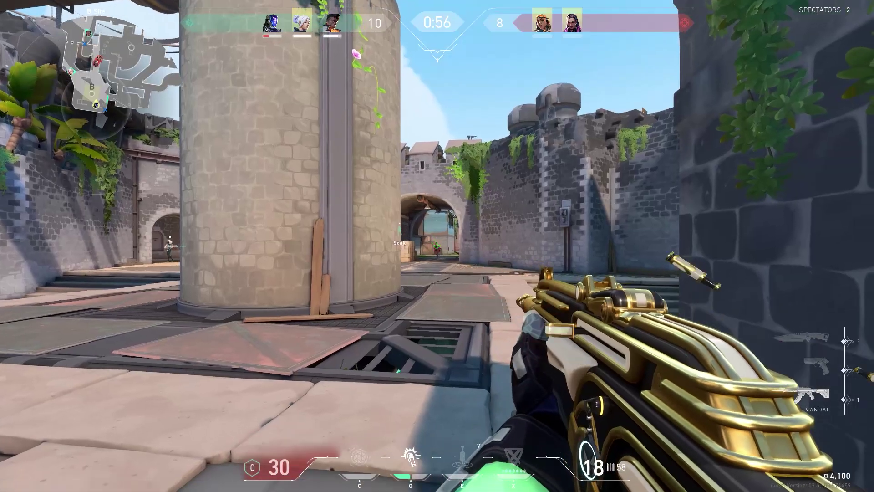
click(437, 246)
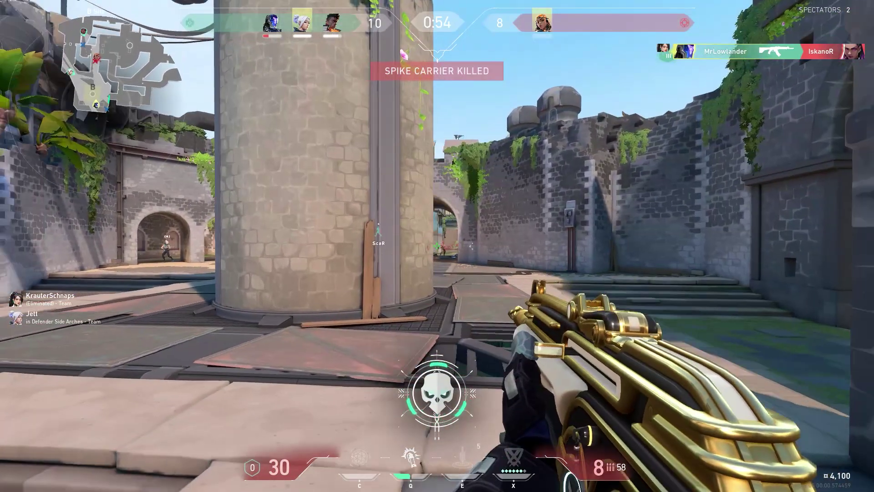
click(437, 246)
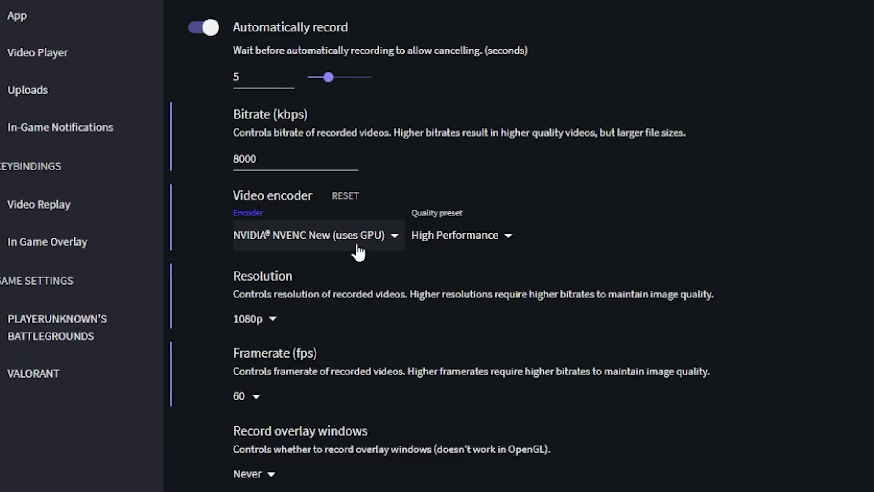
Step: Set the video encoder to NVIDIA NVENC alongside 8000 kbps, 1080p and 60 fps
click(359, 252)
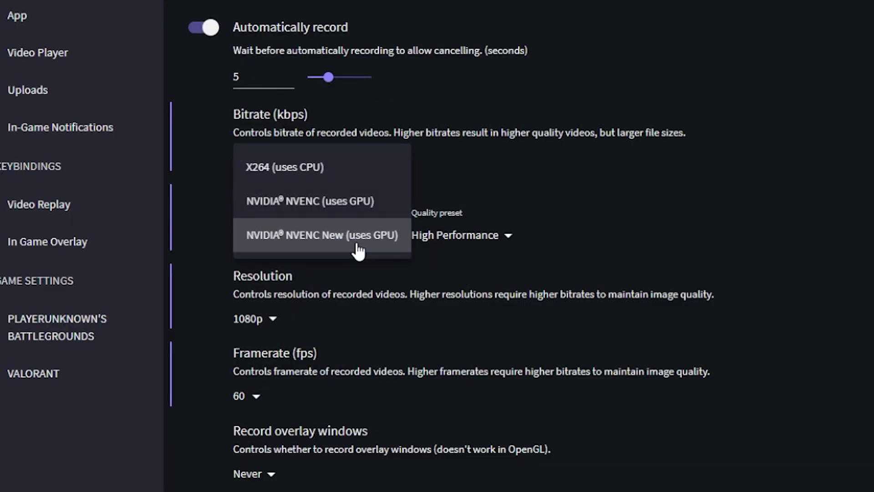
click(361, 202)
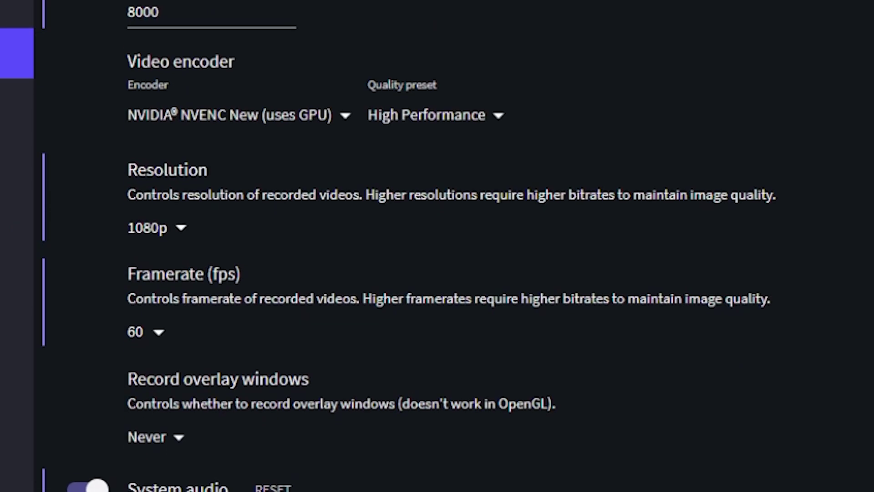
scroll(370, 273, down, 5)
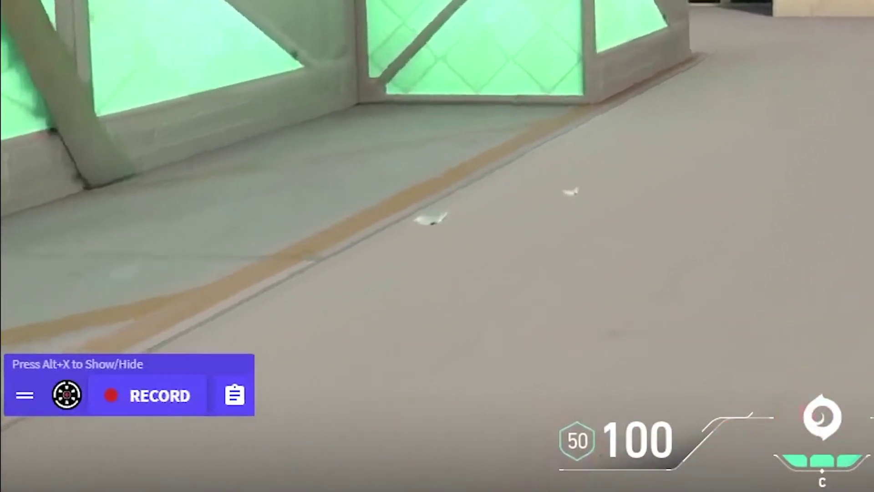
Step: Start recording with F7 in game, open the notepad overlay, and save a bookmark
key(w)
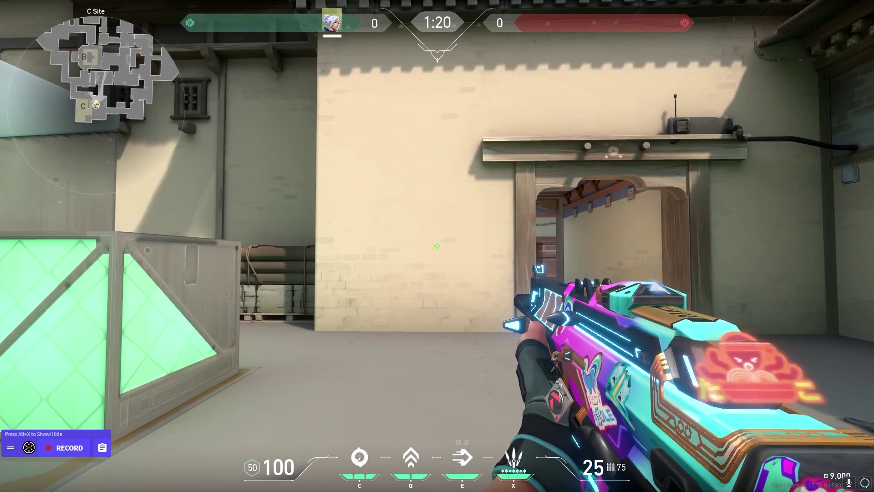
key(F7)
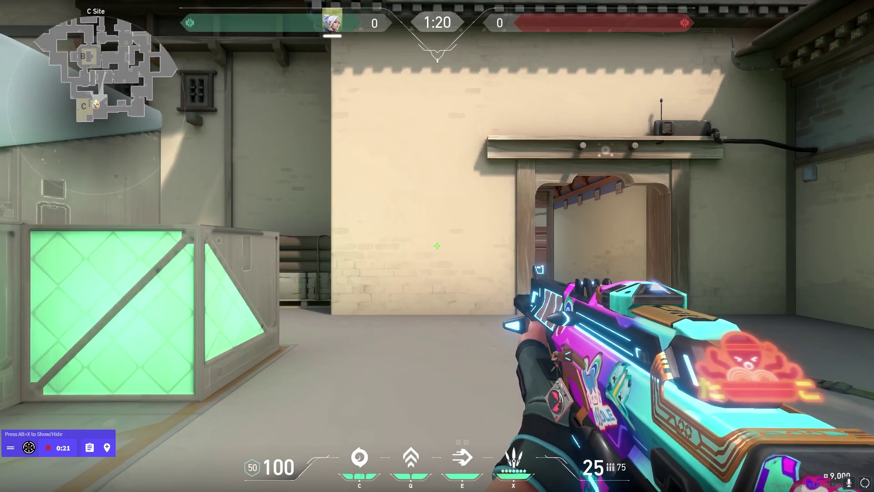
key(alt+x)
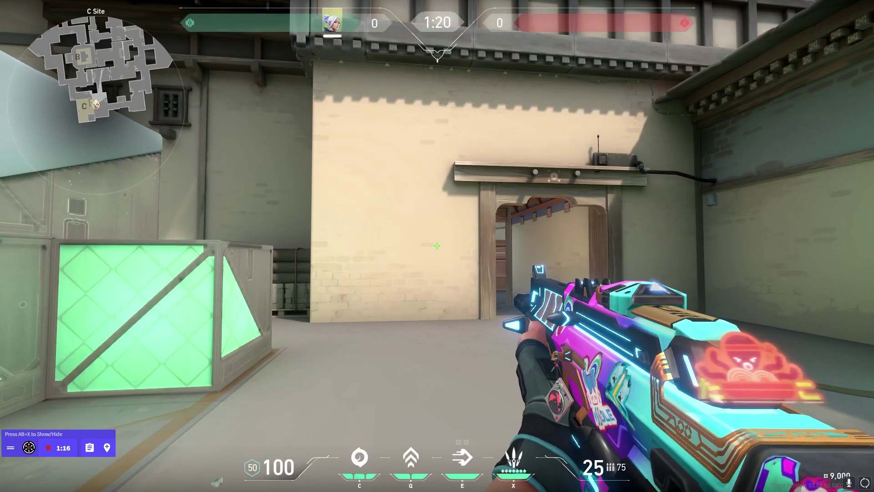
key(ctrl+b)
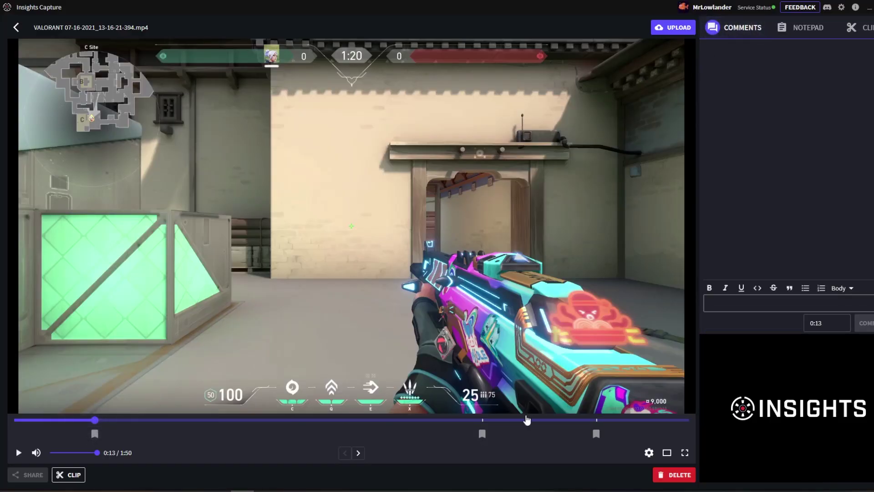
Step: Jump to the bookmark, then bind Overlay, Bookmark, Notepad and Review Replay to Up, Left, Right, Down
click(482, 434)
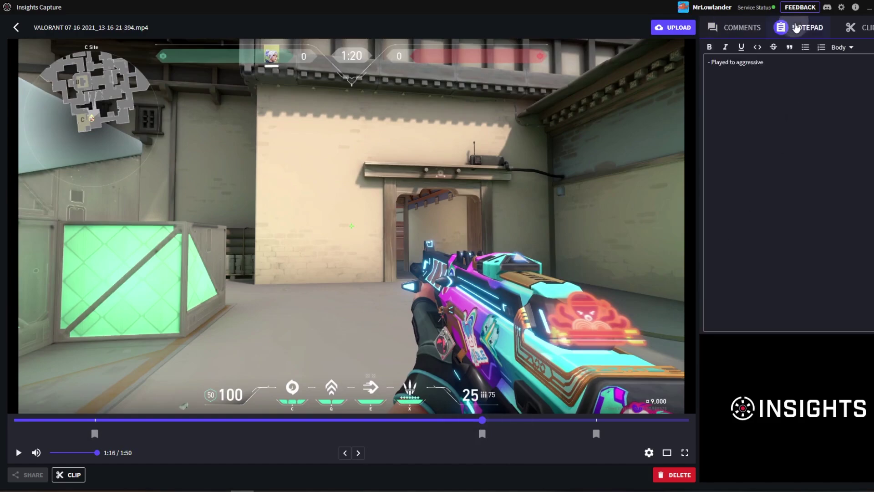
click(419, 267)
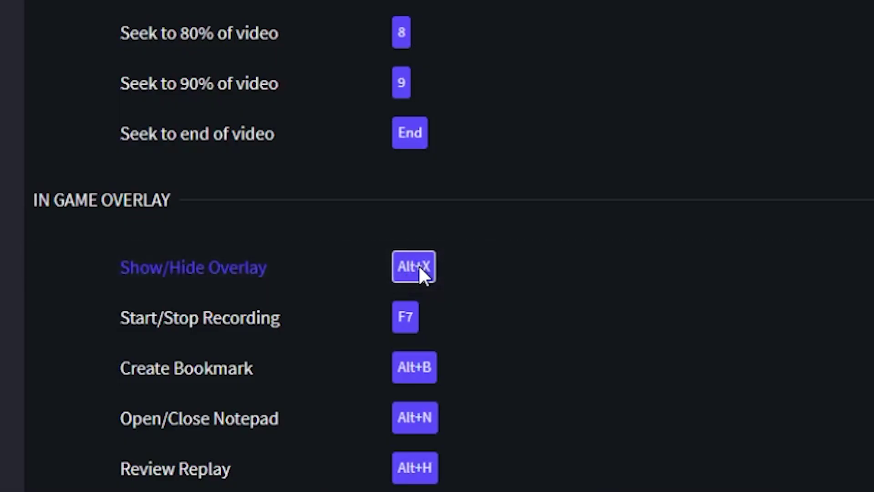
key(Up)
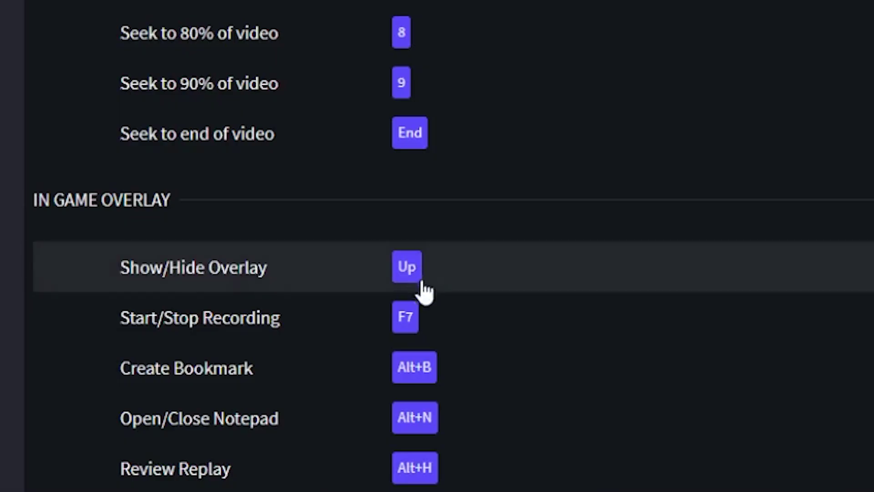
click(428, 369)
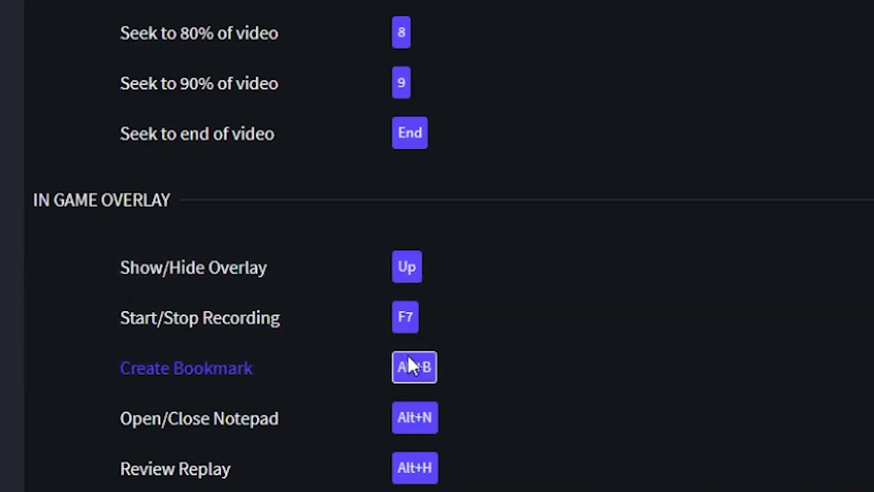
key(Left)
key(Right)
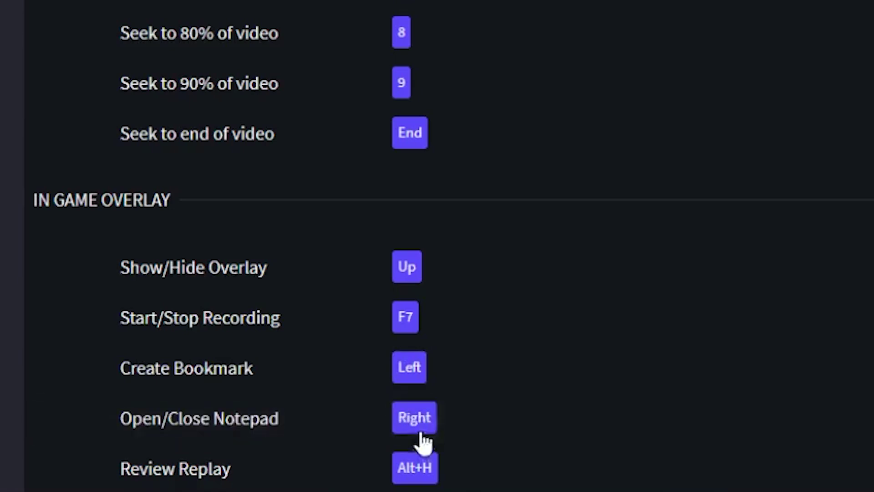
click(422, 472)
key(Down)
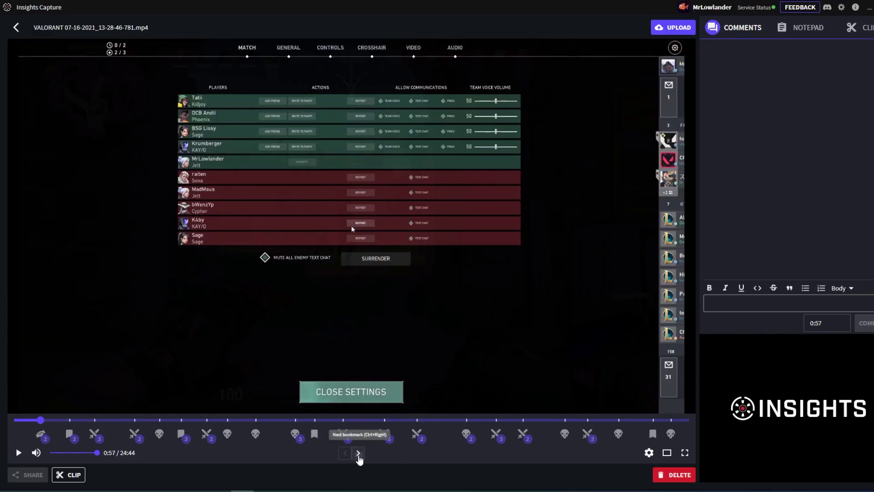
Step: Step through five replay events past 2:07 and open the Share Video dialog
click(306, 405)
click(359, 454)
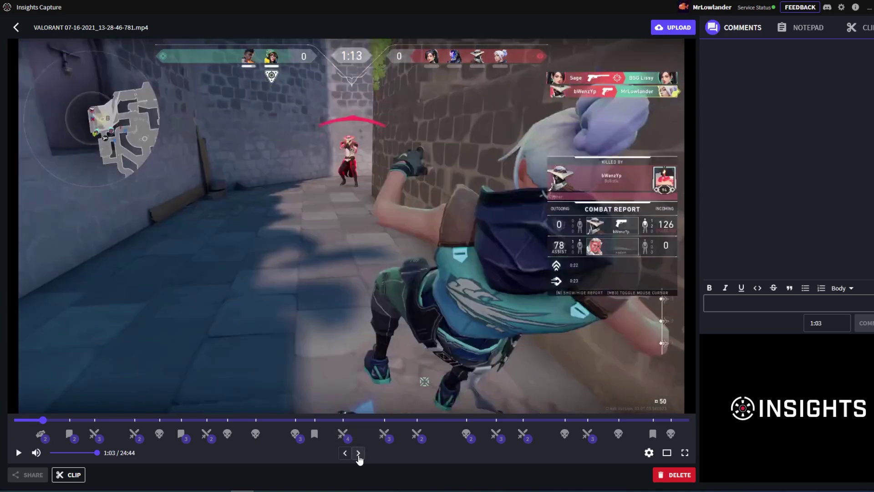
click(359, 453)
click(359, 453)
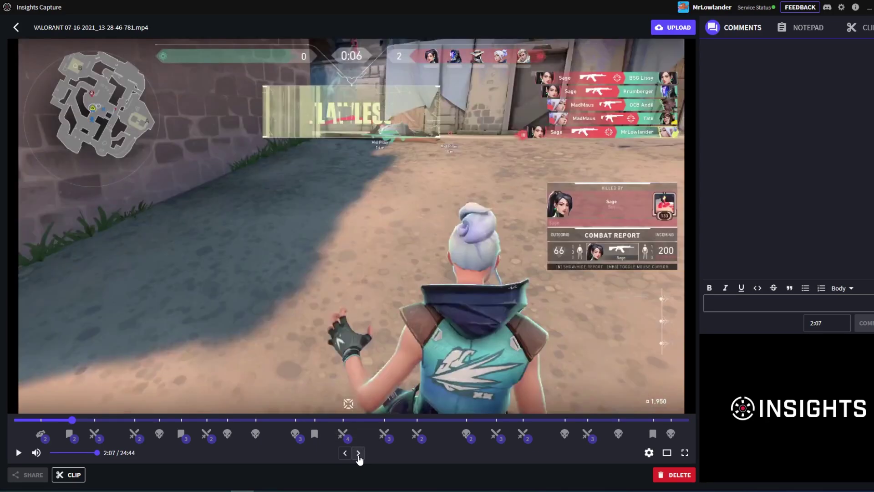
click(359, 454)
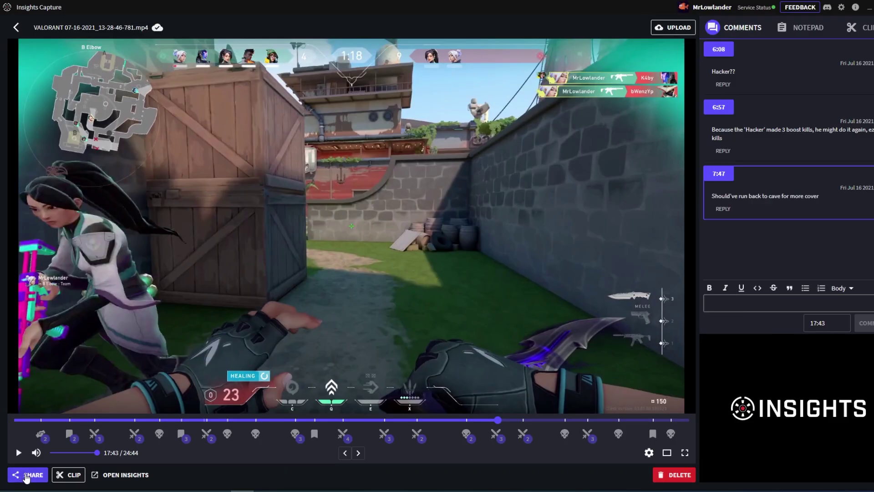
click(26, 476)
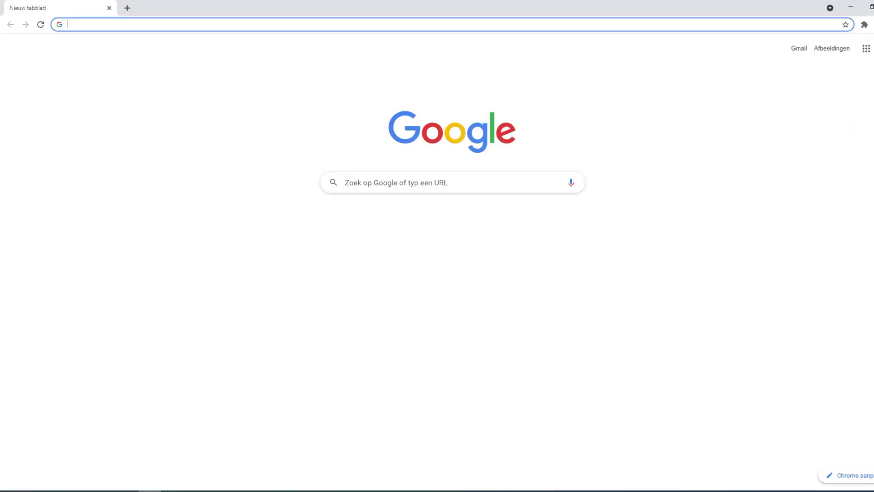
Step: Paste the copied replay link into the new tab's address bar and load the insights.gg page
text(https://insights.gg/dashboard/video/-MXorS89O2LWzzobXZjhRj)
key(Return)
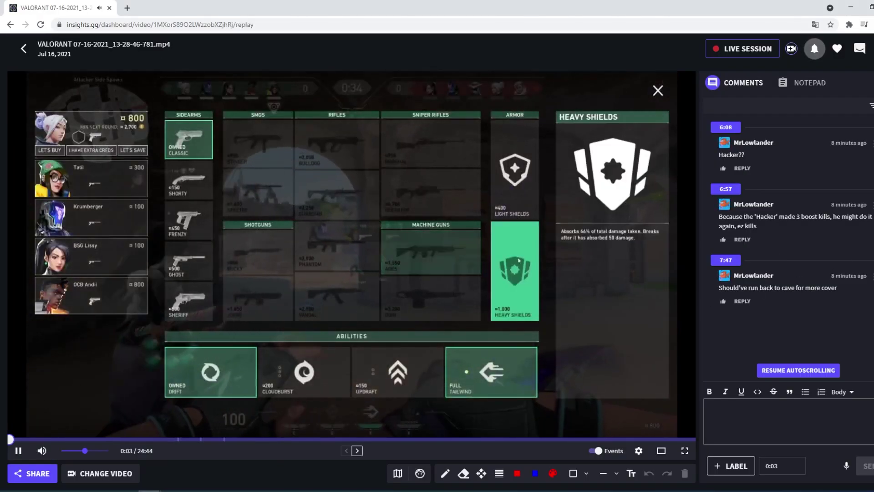
mouse_move(777, 193)
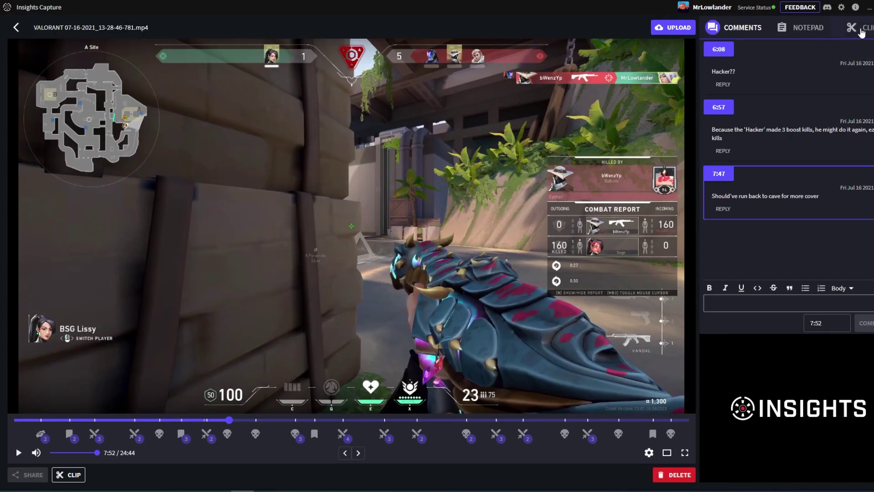
Step: Start clipping from the Clips tab and add clips 13:30–13:35 and 13:35–14:05 (0:30)
click(862, 31)
click(790, 243)
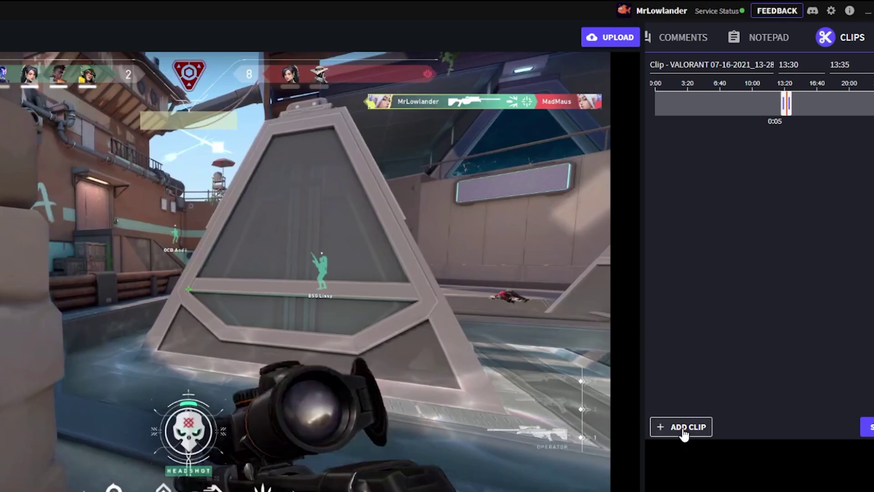
click(683, 429)
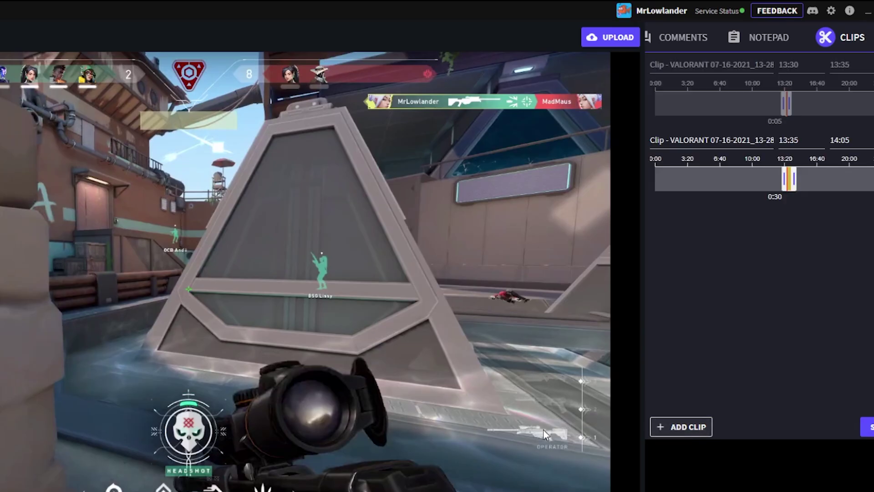